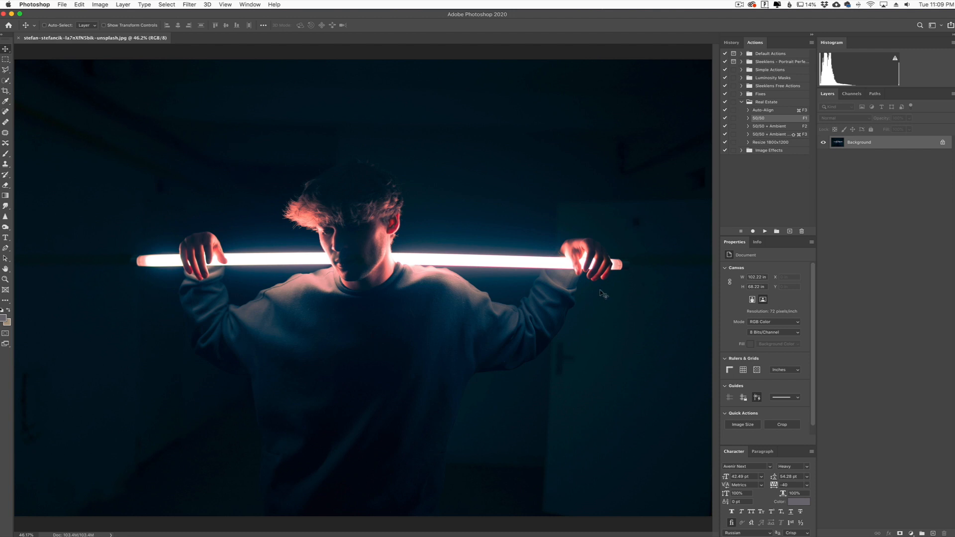
# On a new layer, draw a linear red (#eb2c35) to transparent gradient from outside the photo's left edge to just past its centre
pyautogui.click(934, 534)
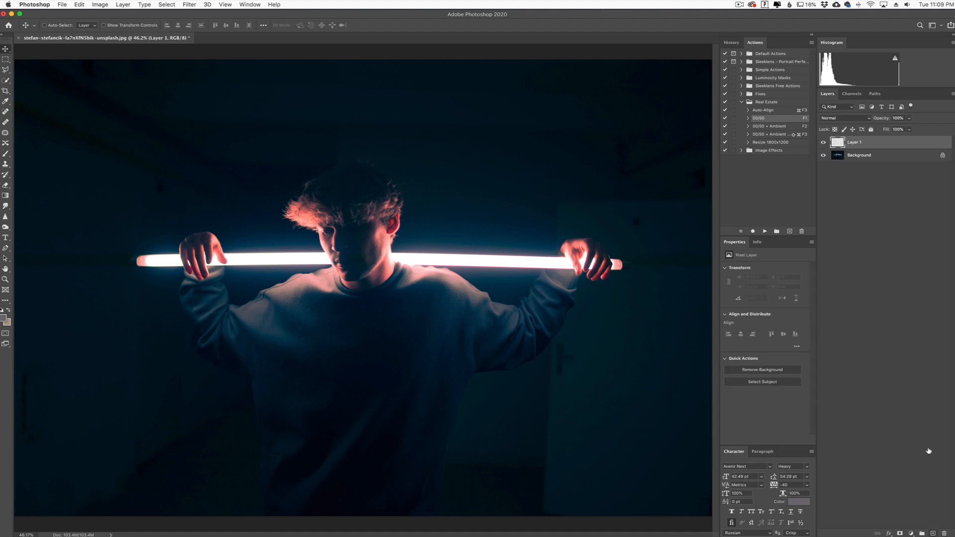
pyautogui.click(5, 197)
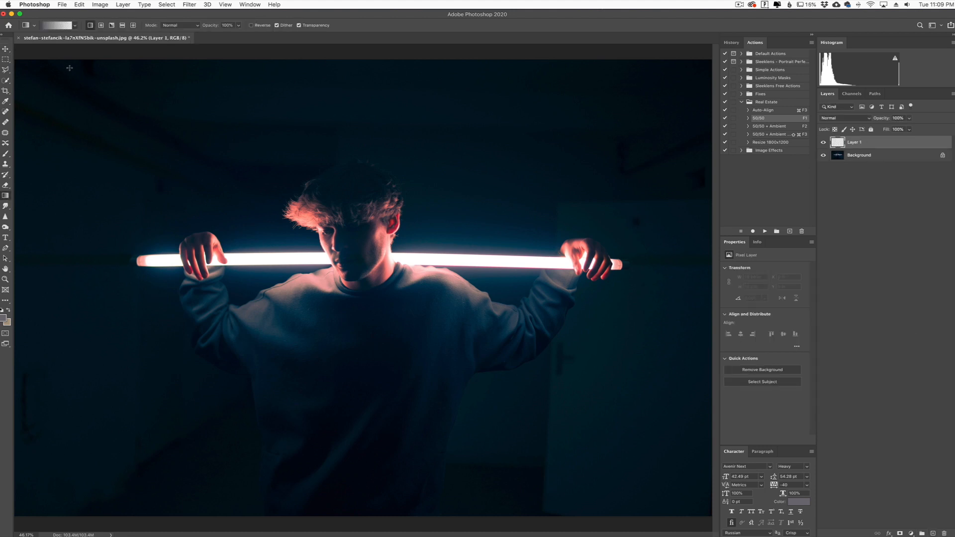
pyautogui.click(55, 25)
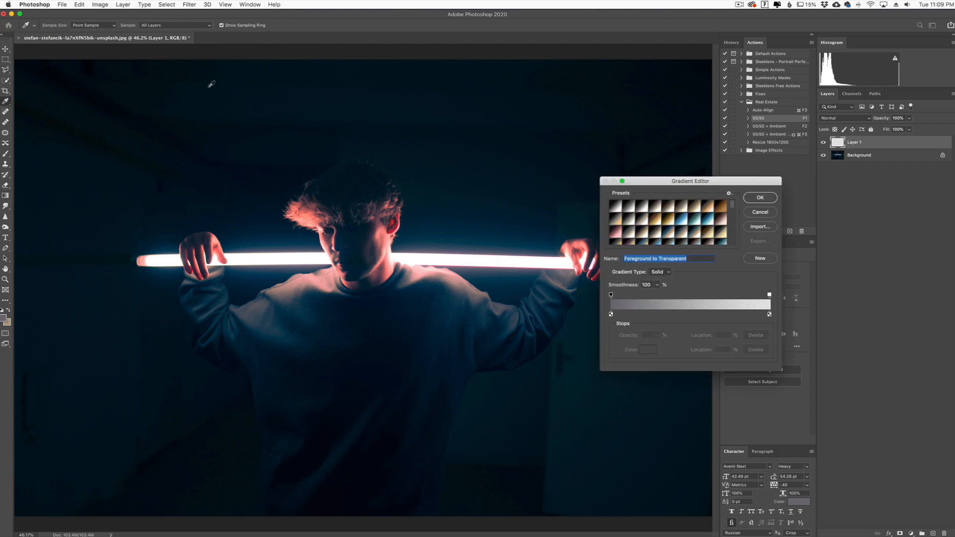
pyautogui.click(611, 315)
pyautogui.doubleClick(611, 315)
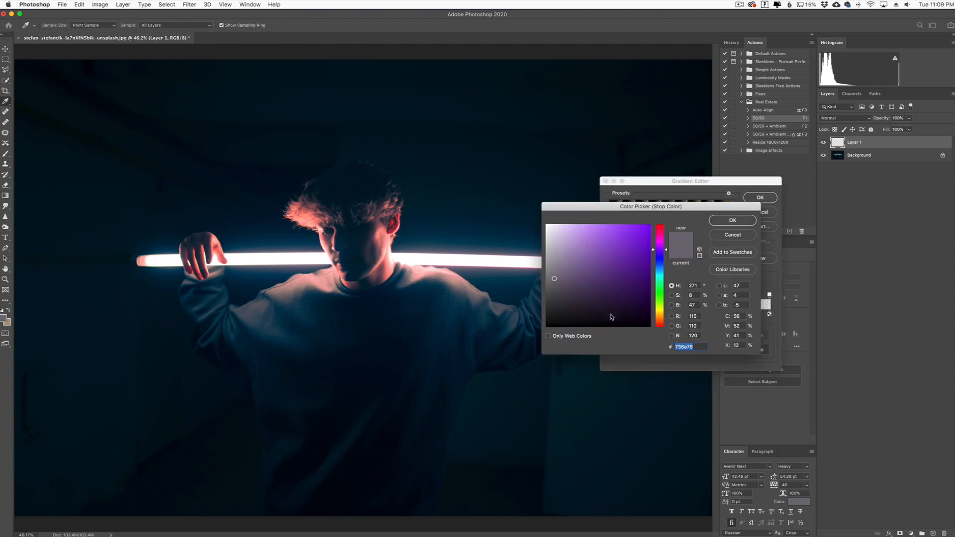
pyautogui.moveTo(610, 256)
pyautogui.mouseDown()
pyautogui.moveTo(662, 228)
pyautogui.moveTo(634, 232)
pyautogui.mouseUp()
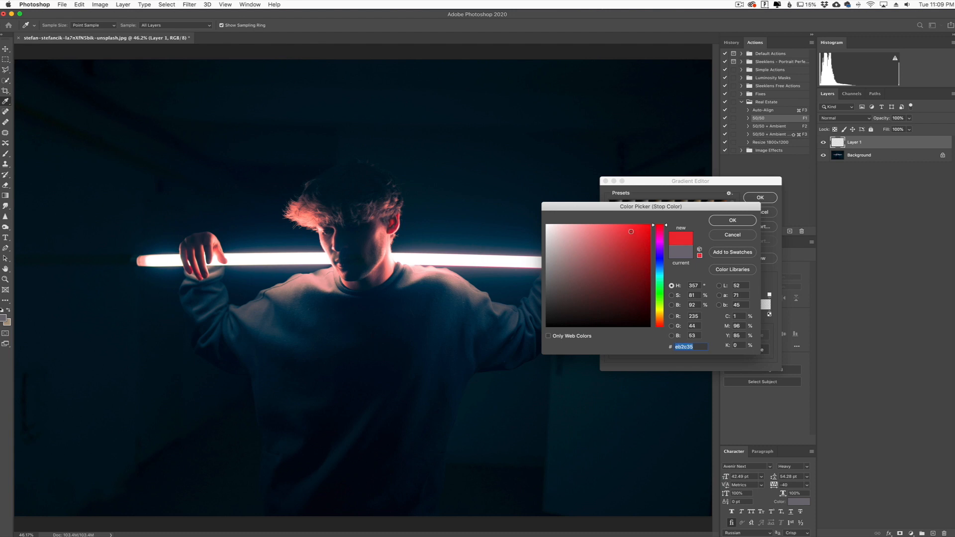
pyautogui.click(735, 221)
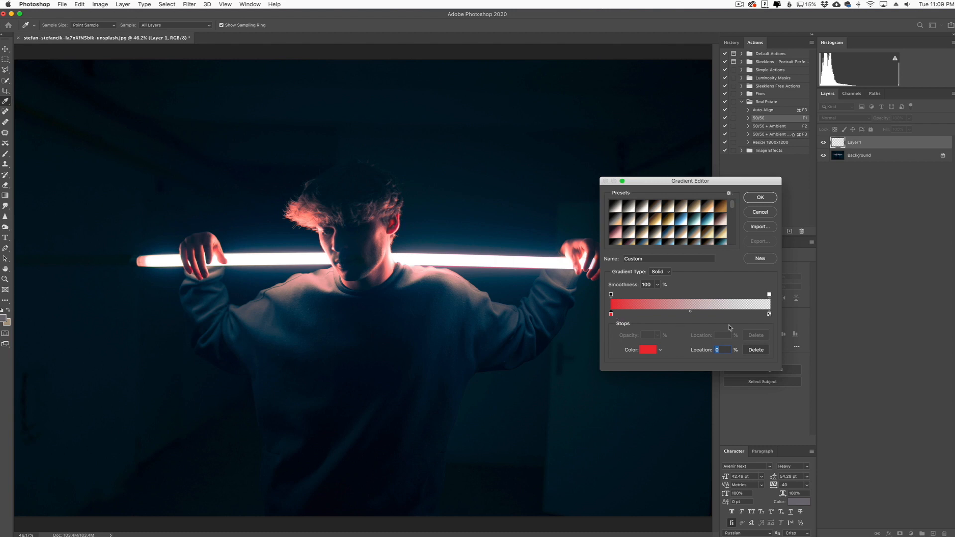
pyautogui.click(760, 198)
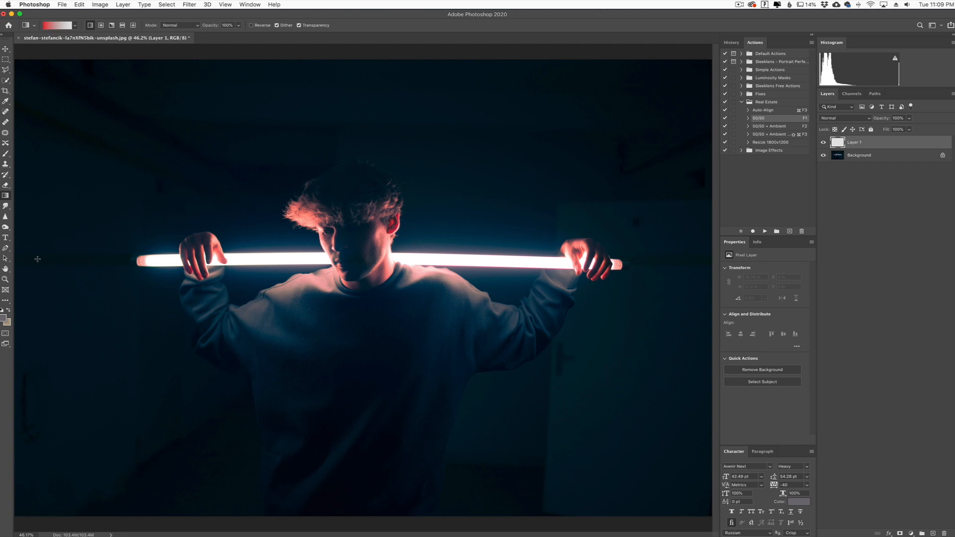
pyautogui.press('super+minus')
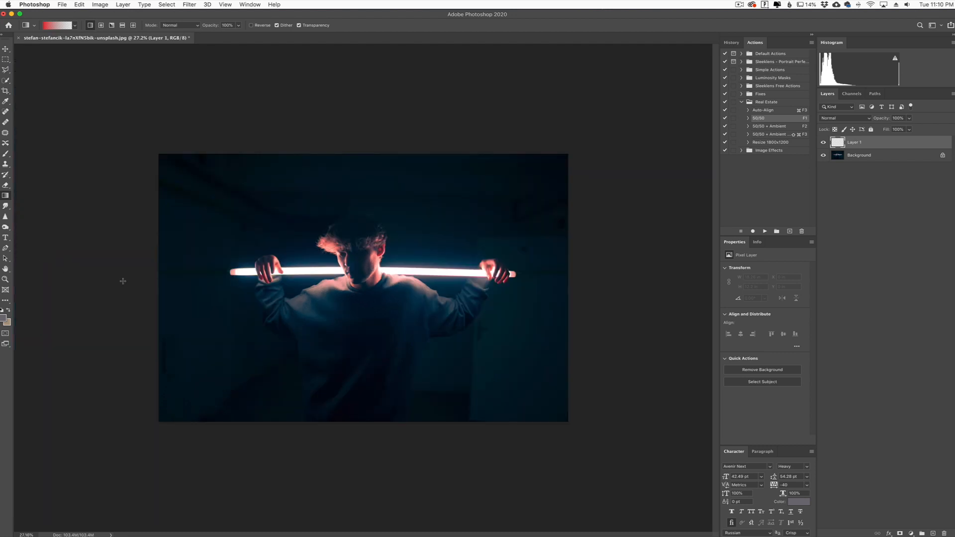
pyautogui.moveTo(123, 281); pyautogui.dragTo(399, 280)
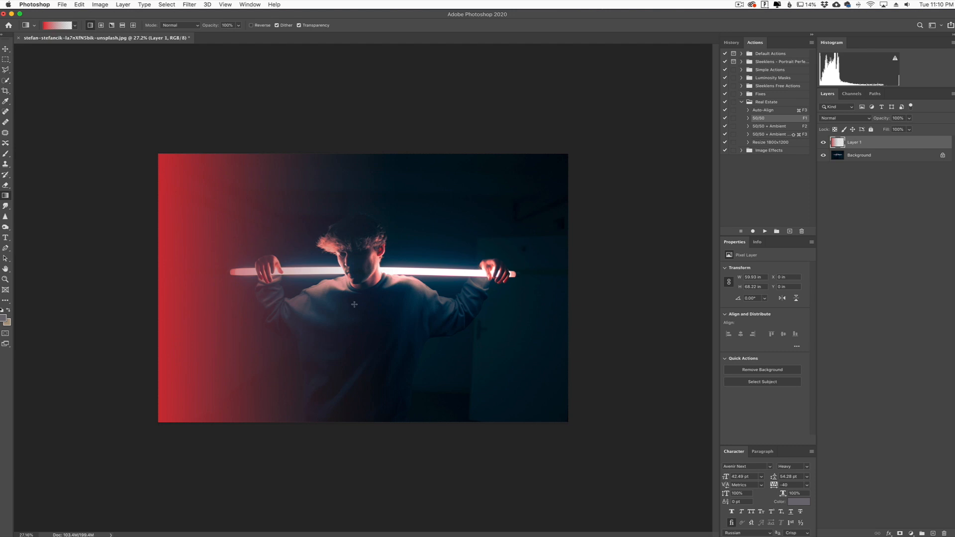
# On another new layer, draw a linear blue (about #3e95cc) to transparent gradient from outside the photo's right edge to just past its centre
pyautogui.click(933, 533)
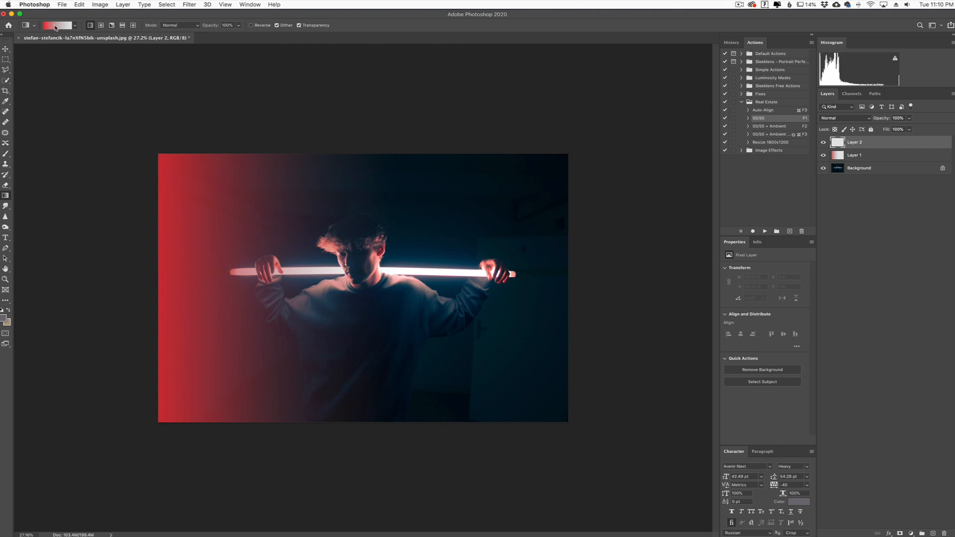
pyautogui.click(55, 26)
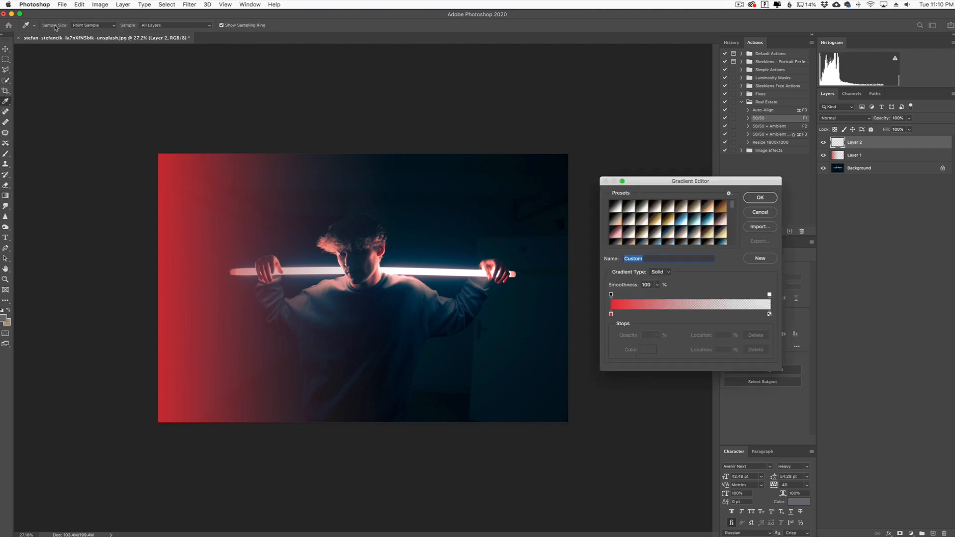
pyautogui.doubleClick(611, 316)
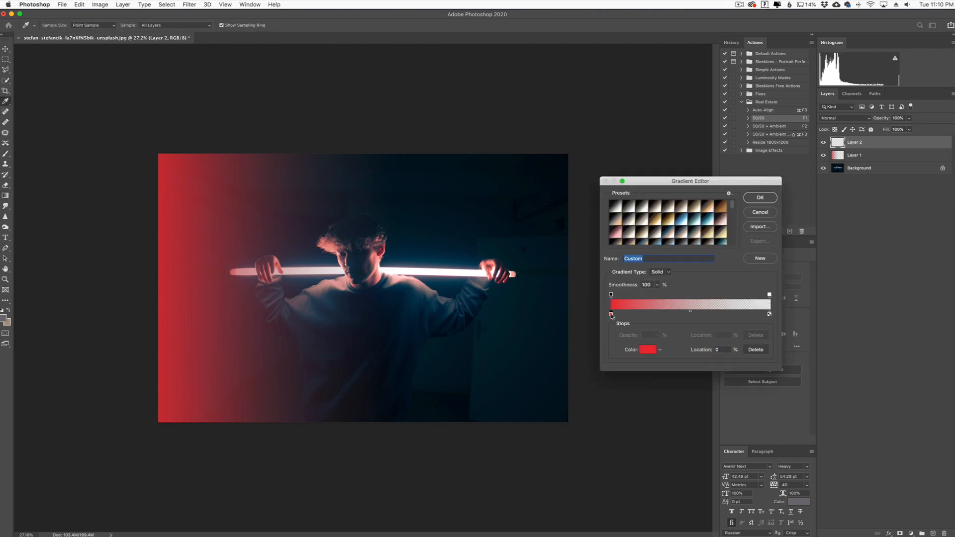
pyautogui.moveTo(662, 269)
pyautogui.mouseDown()
pyautogui.moveTo(615, 233)
pyautogui.moveTo(615, 243)
pyautogui.mouseUp()
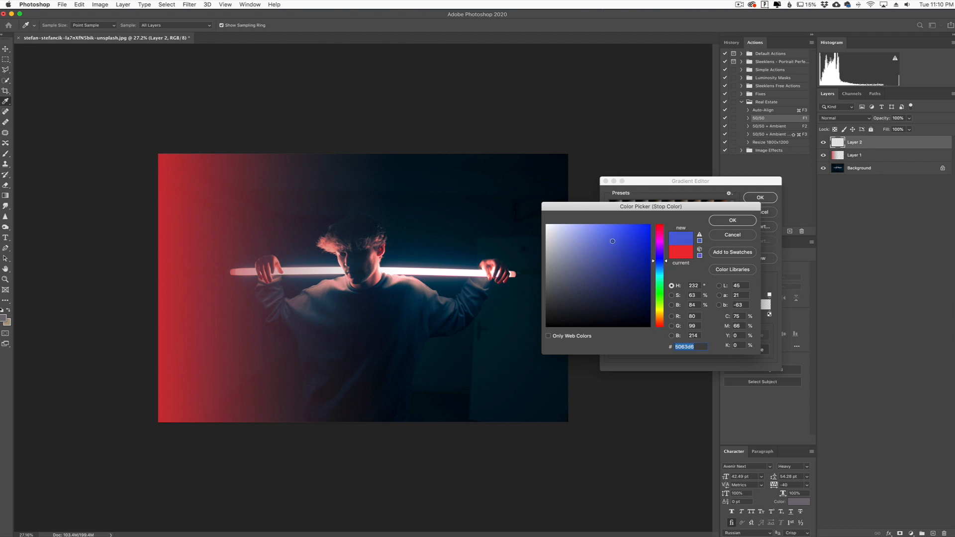
pyautogui.click(666, 268)
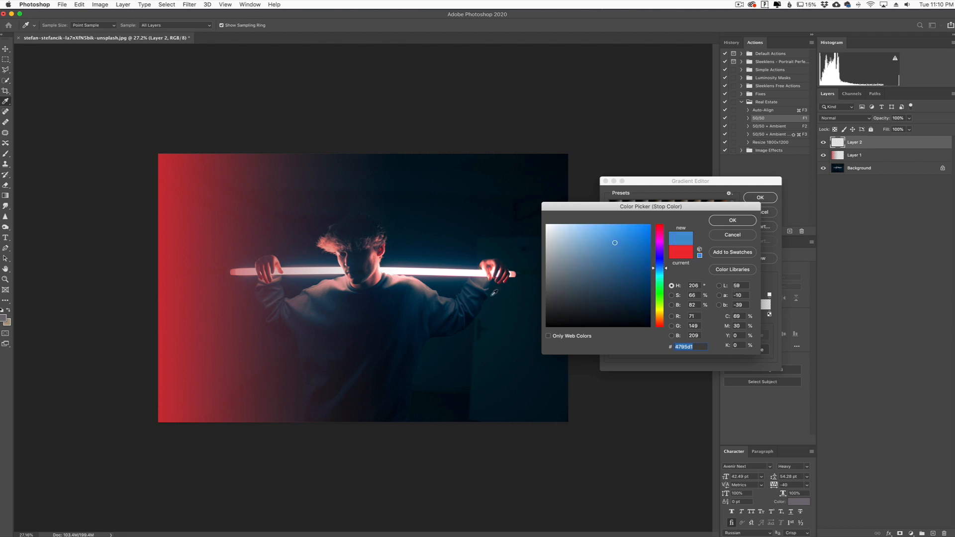
pyautogui.click(666, 269)
pyautogui.click(632, 240)
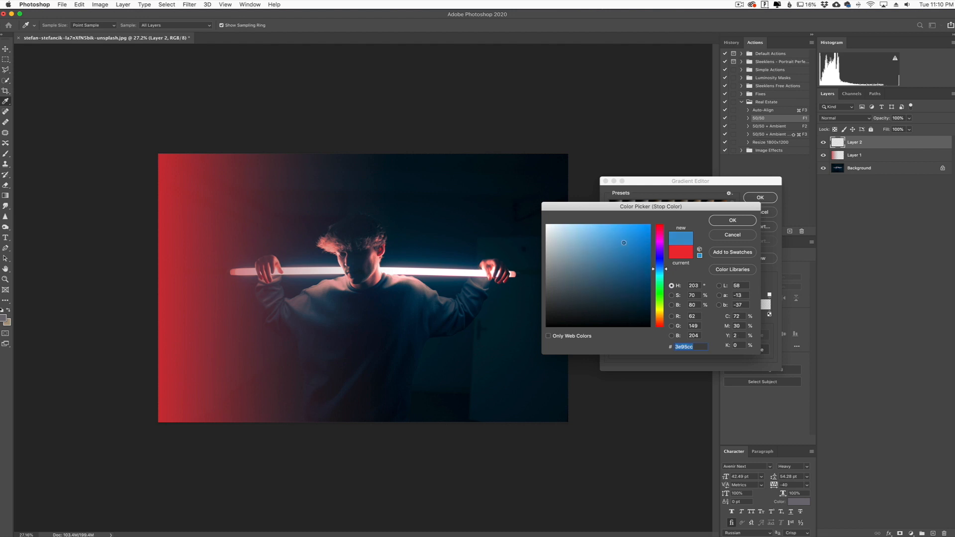
pyautogui.click(734, 222)
pyautogui.click(759, 198)
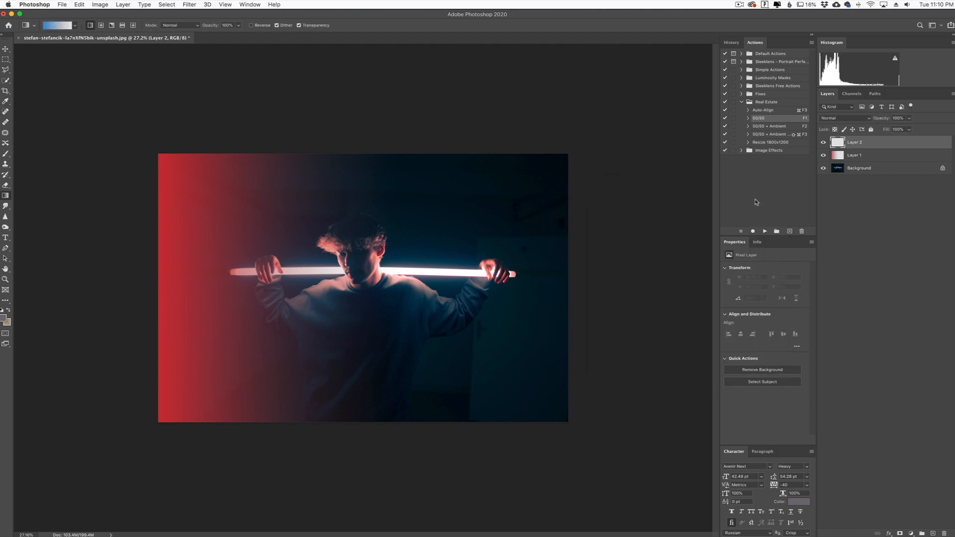
pyautogui.moveTo(580, 291); pyautogui.dragTo(307, 290)
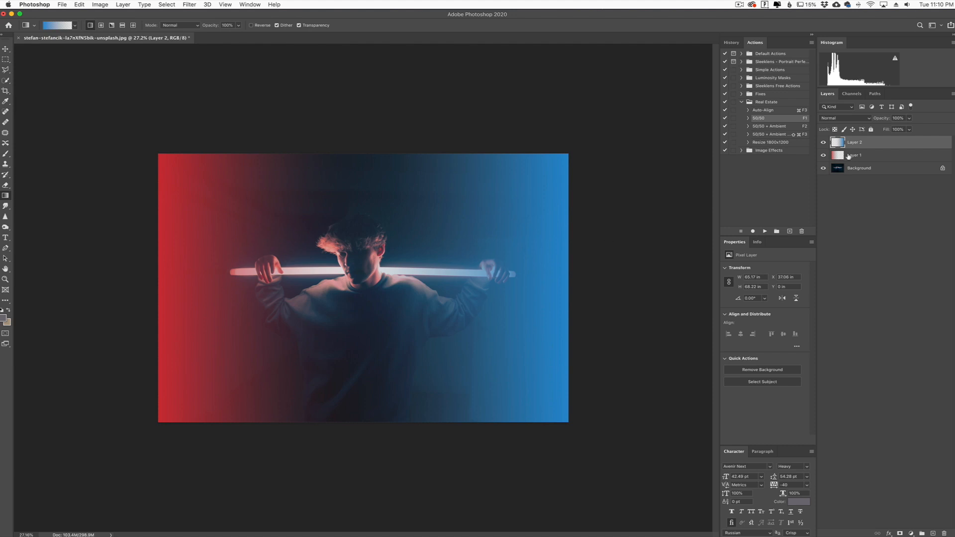
# Set the blend mode of both the blue and red gradient layers to Overlay, and toggle the red layer's visibility to compare its effect
pyautogui.click(847, 120)
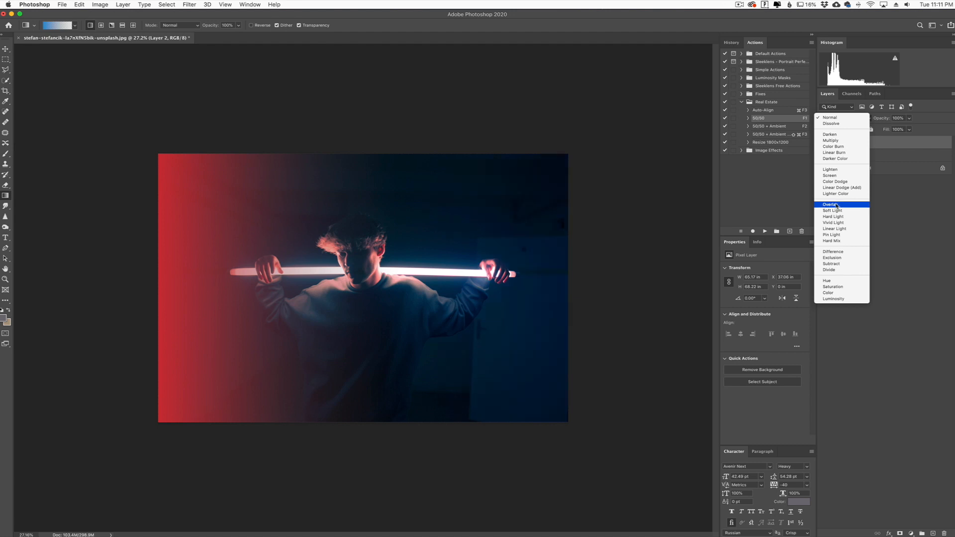
pyautogui.click(833, 204)
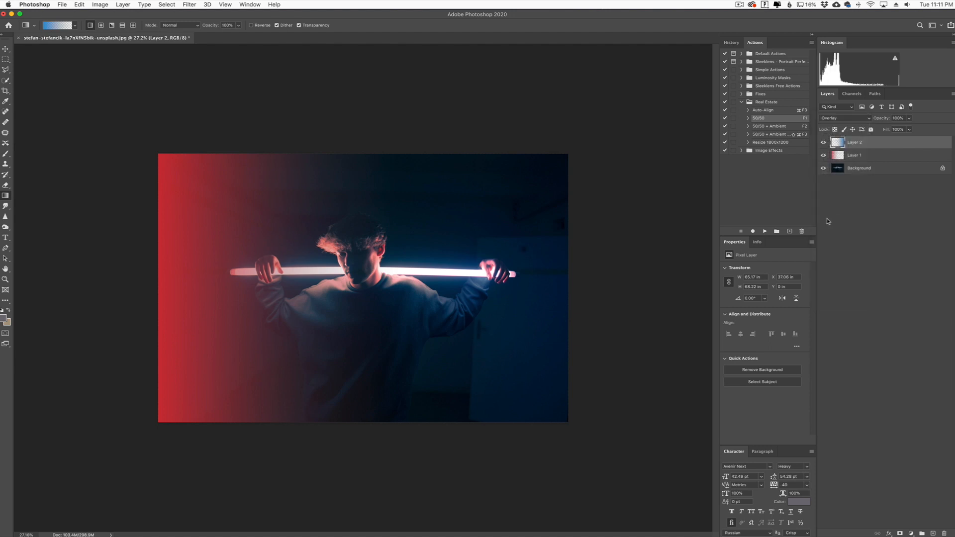
pyautogui.click(876, 158)
pyautogui.click(842, 120)
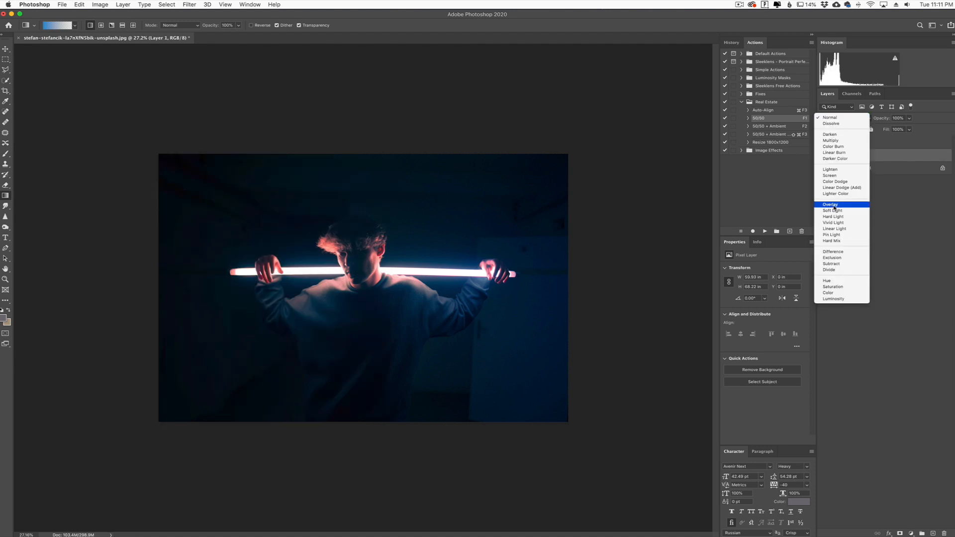
pyautogui.click(831, 204)
pyautogui.click(824, 155)
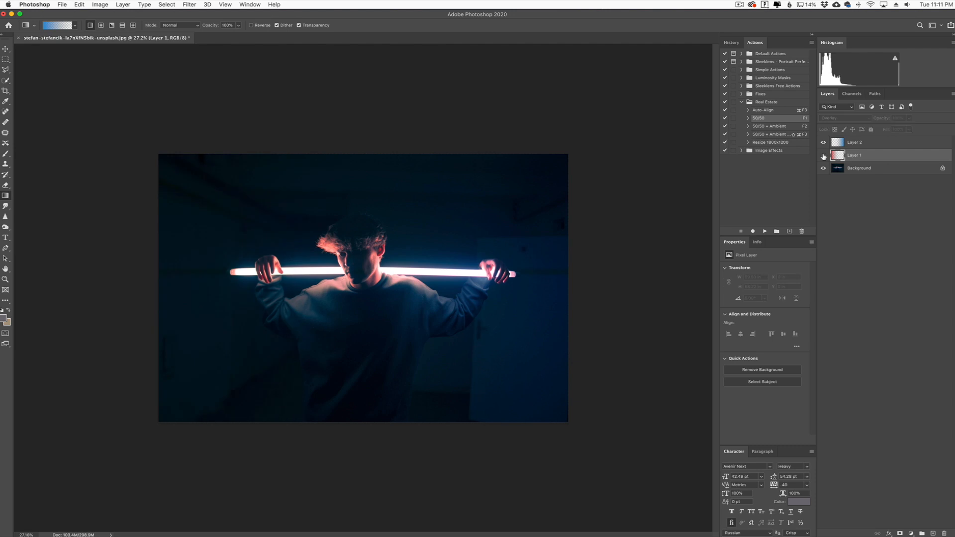
pyautogui.click(823, 156)
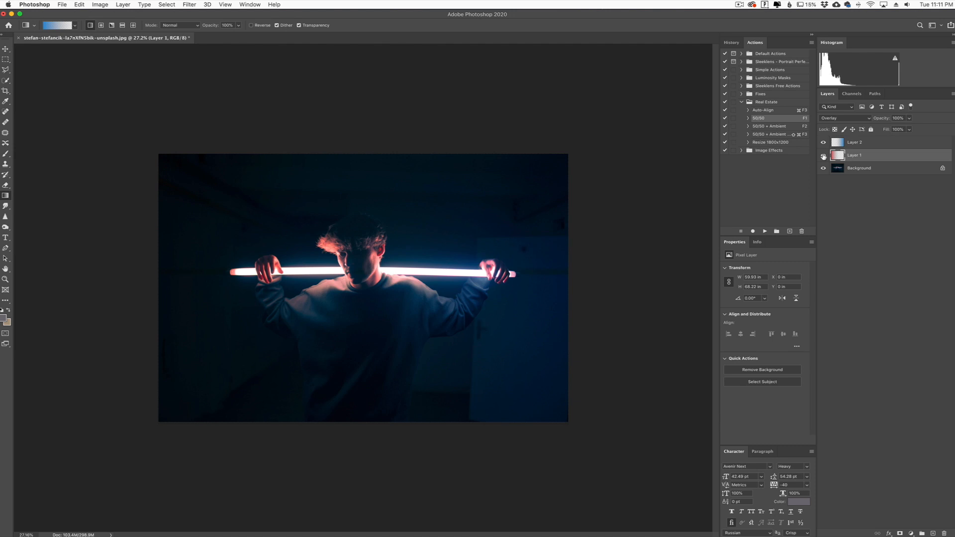
# Duplicate the red gradient layer and set the copy to Normal blend mode at 21% opacity
pyautogui.moveTo(896, 161); pyautogui.dragTo(933, 534)
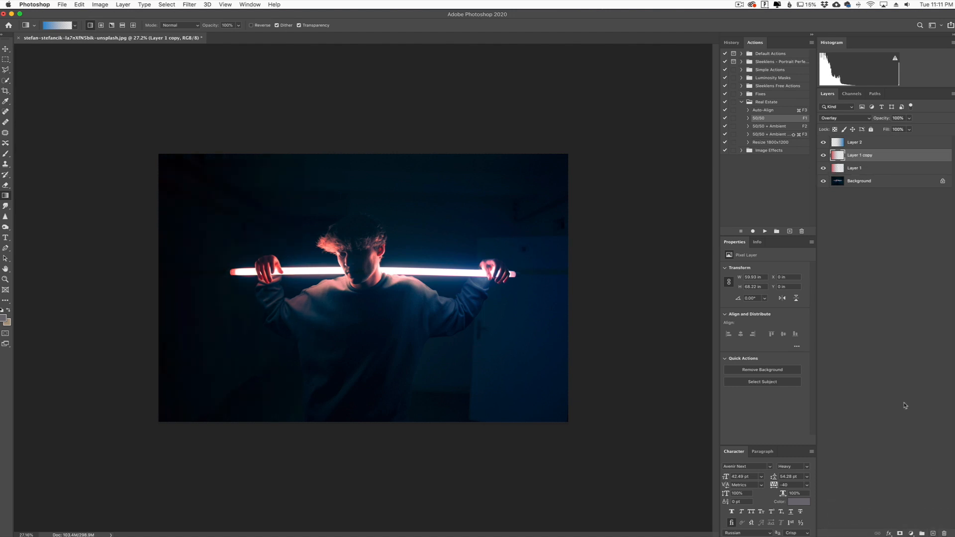
pyautogui.click(851, 118)
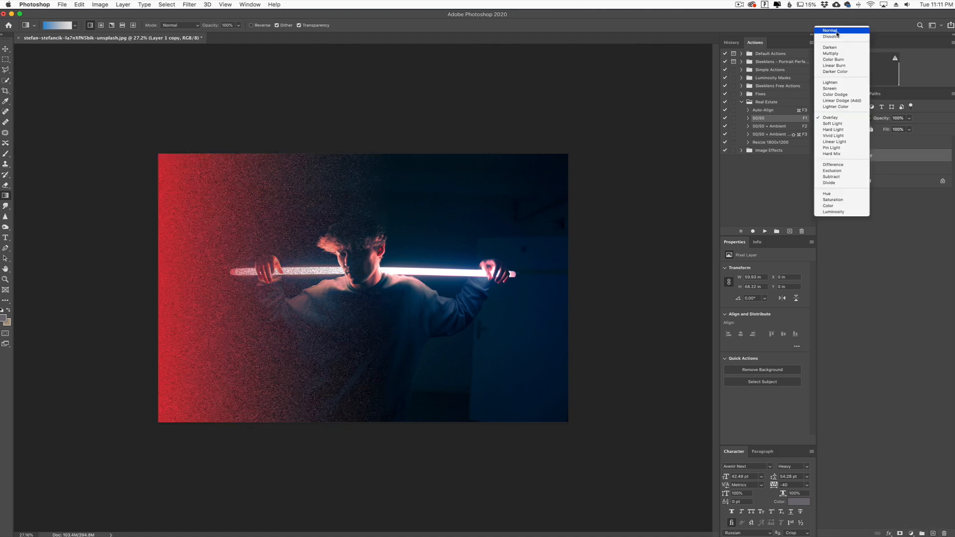
pyautogui.click(837, 31)
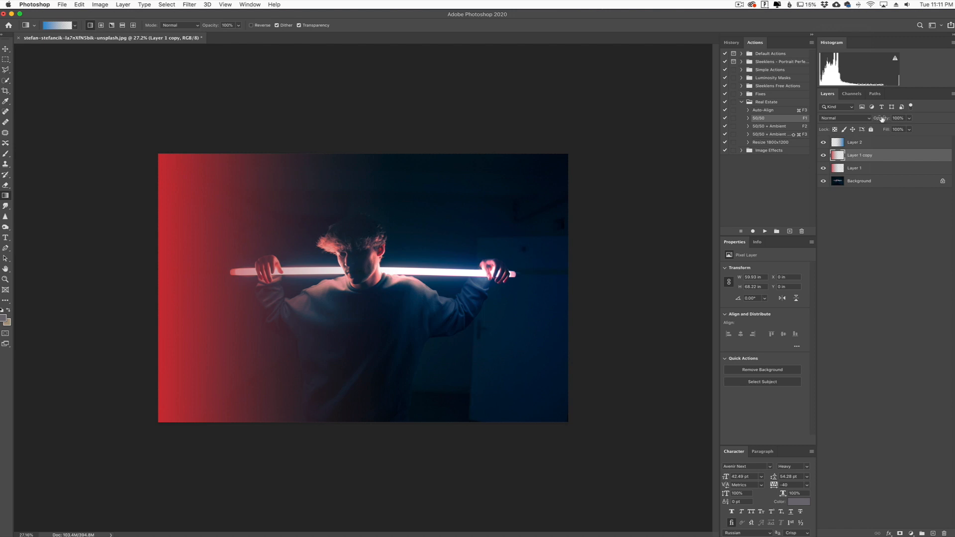
pyautogui.moveTo(884, 120); pyautogui.dragTo(851, 120)
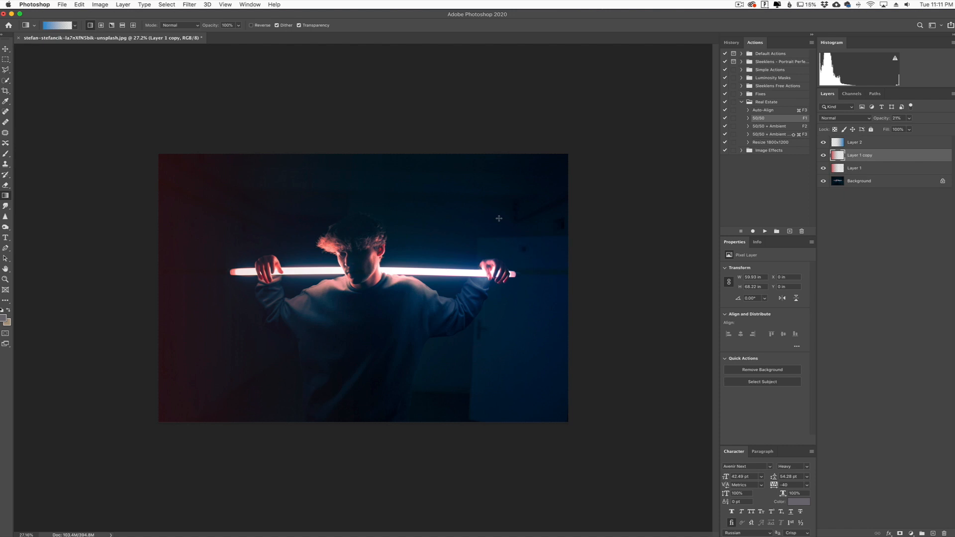
pyautogui.press('super+0')
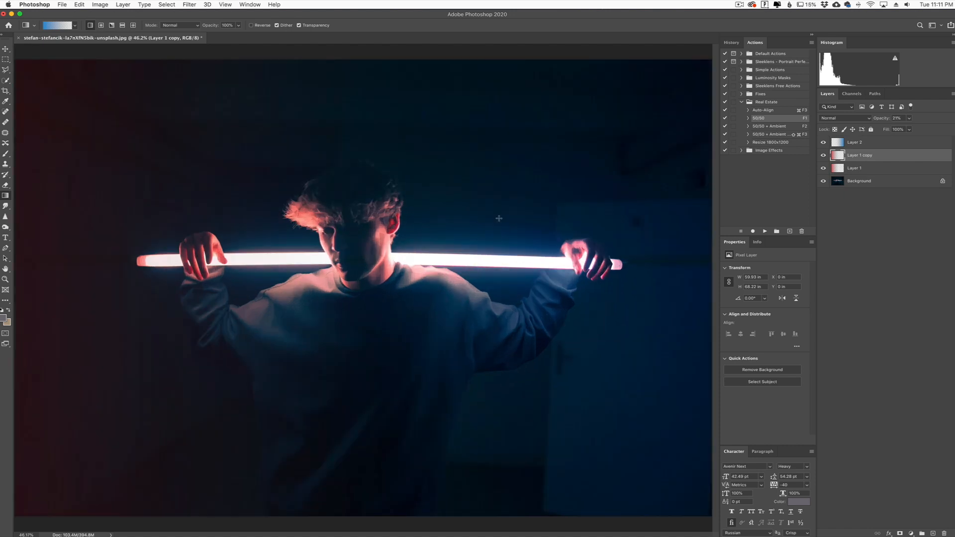